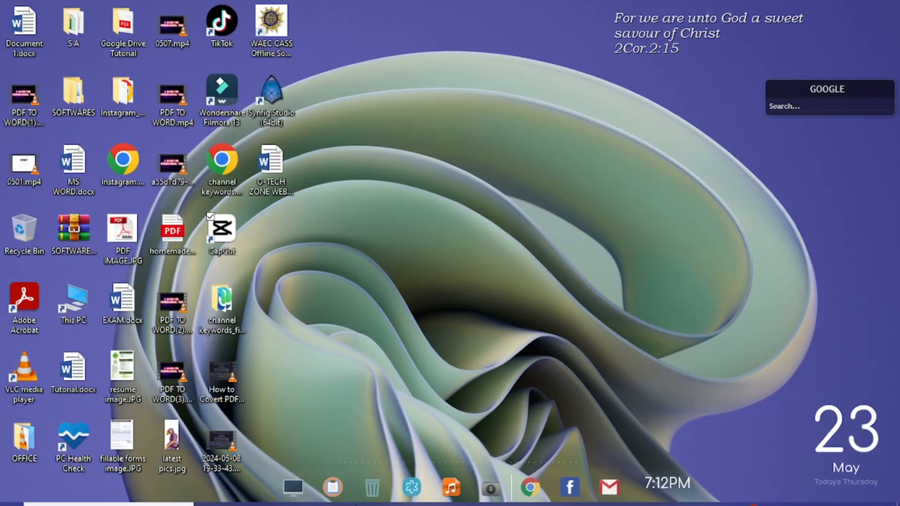
Show the rulers in the blank document.
mouse_move(356, 501)
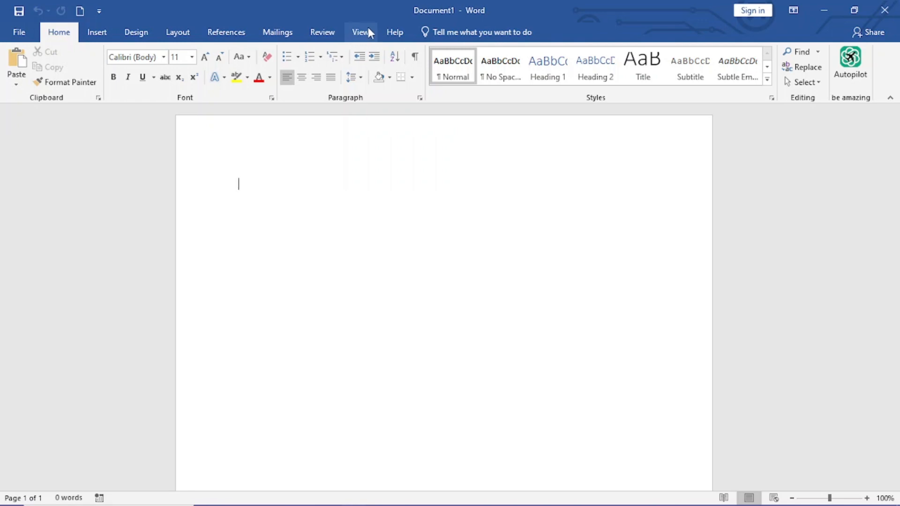
click(368, 31)
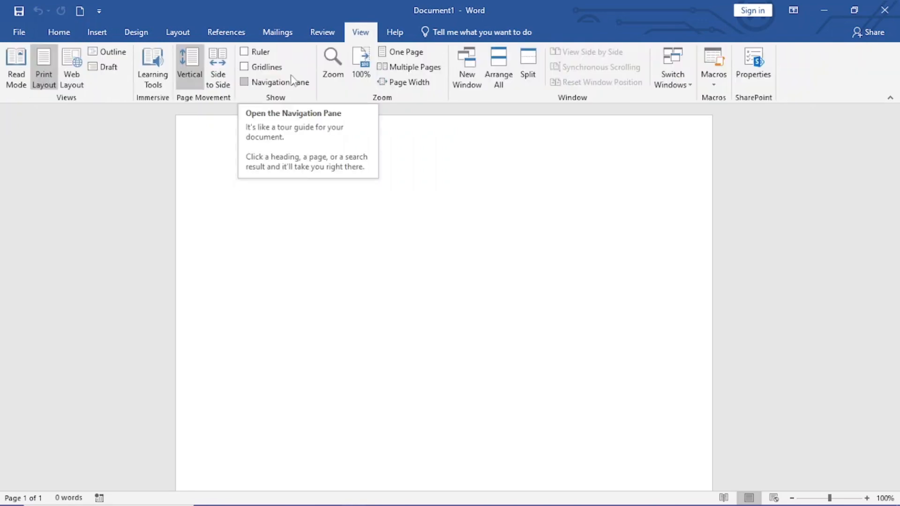
click(247, 53)
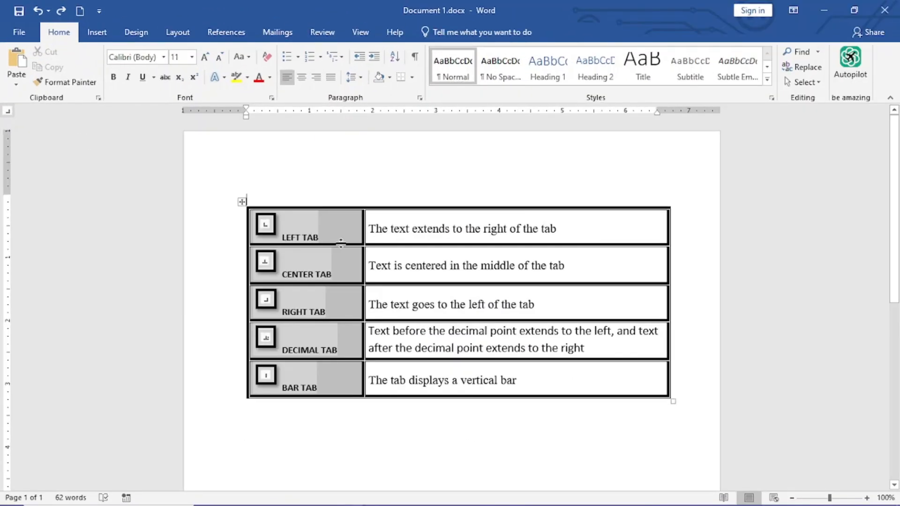
Start a new page after the tab types table, set a left tab stop at 1 inch and enter "Types of tab stop" at it.
key(ctrl+Return)
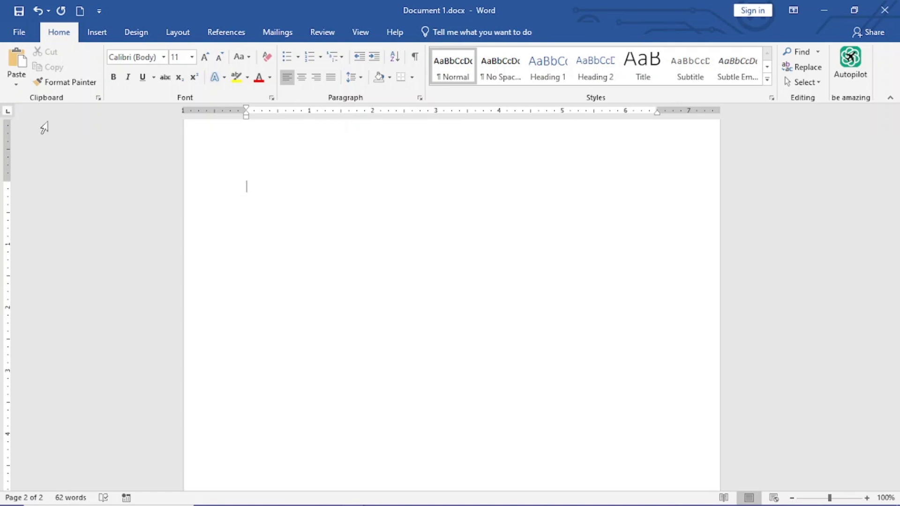
click(309, 112)
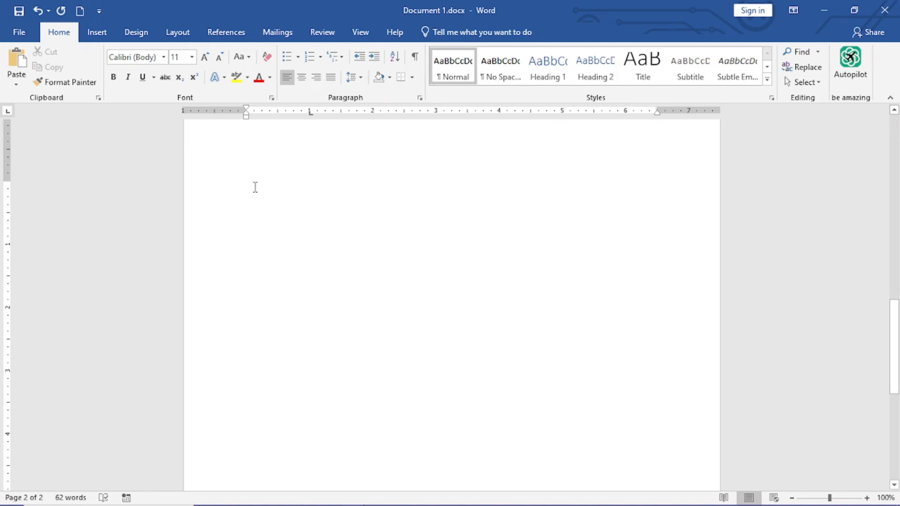
key(Tab)
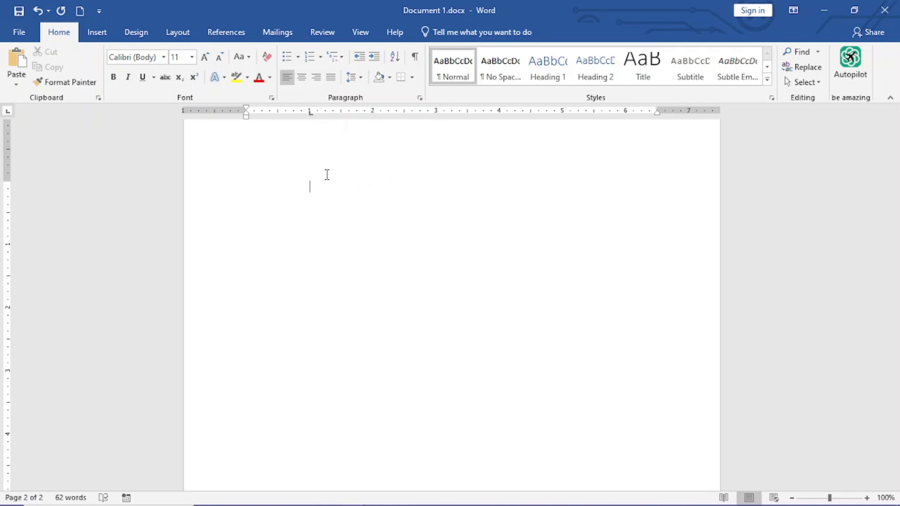
text(Types of tab)
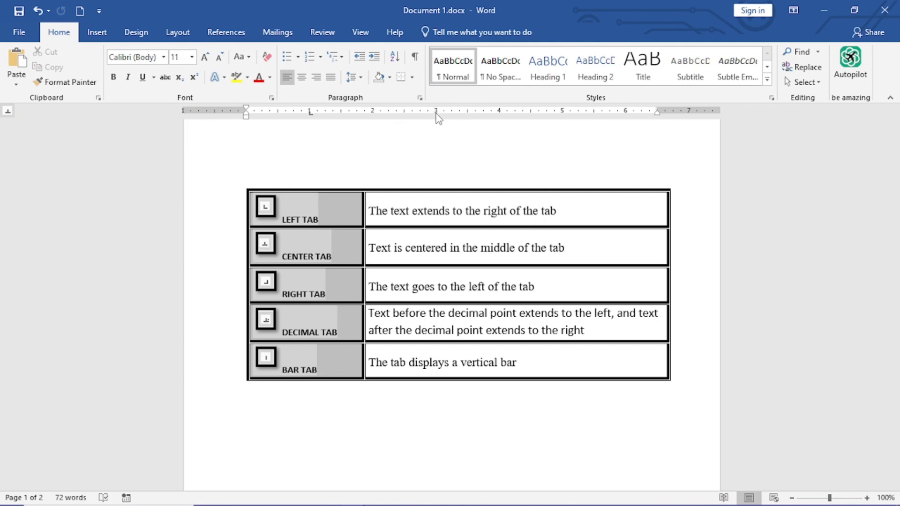
Set a center tab stop at 3 inches below the list and enter "Introduction to Tab Stops" centered on it.
key(ctrl+z)
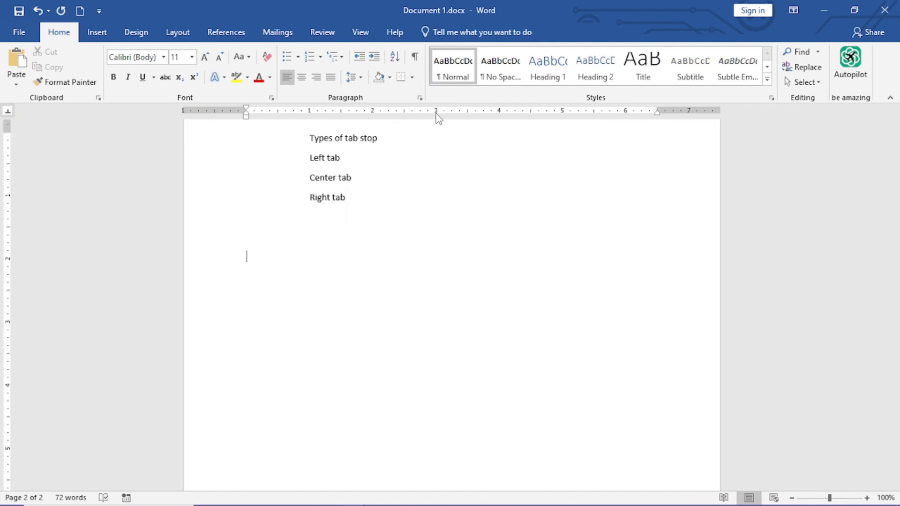
key(Tab)
key(Tab)
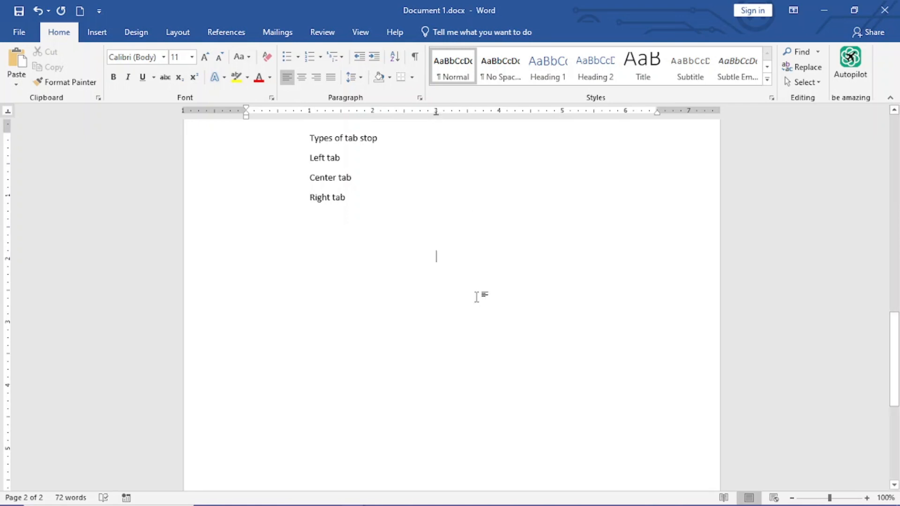
text(Introduction to)
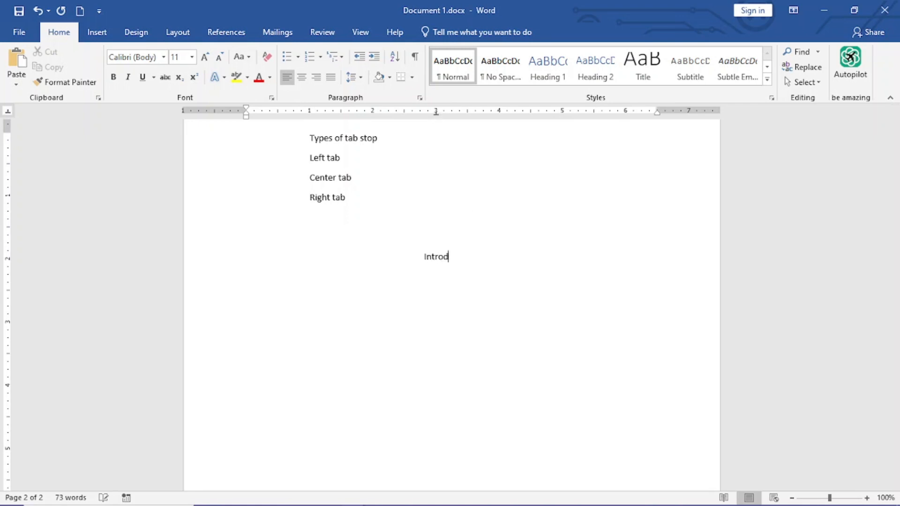
text( Tab Stops)
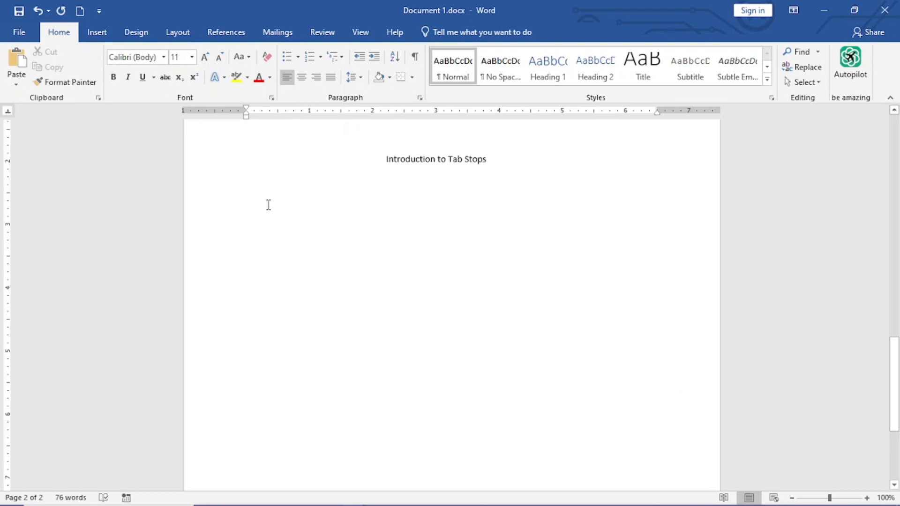
Set a right tab stop at 6 inches and enter the postal address on separate lines aligned to it.
click(8, 112)
click(627, 112)
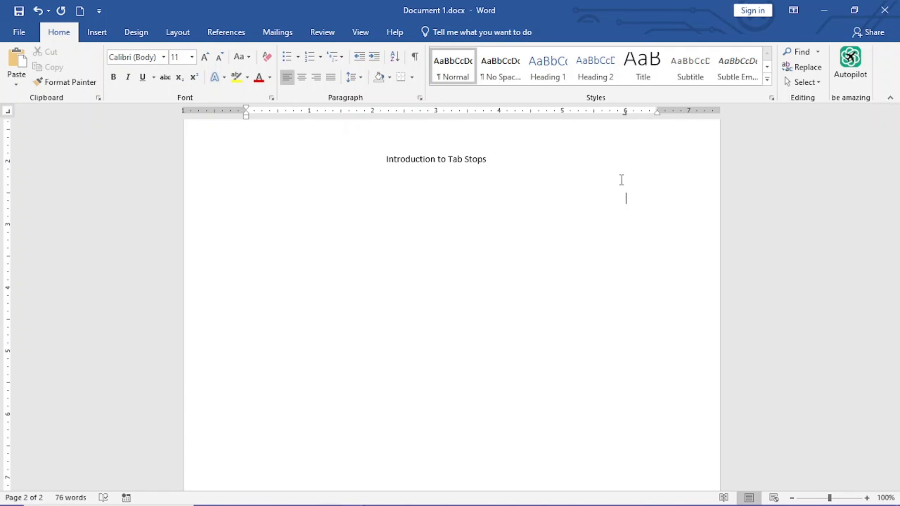
key(Return)
key(Tab)
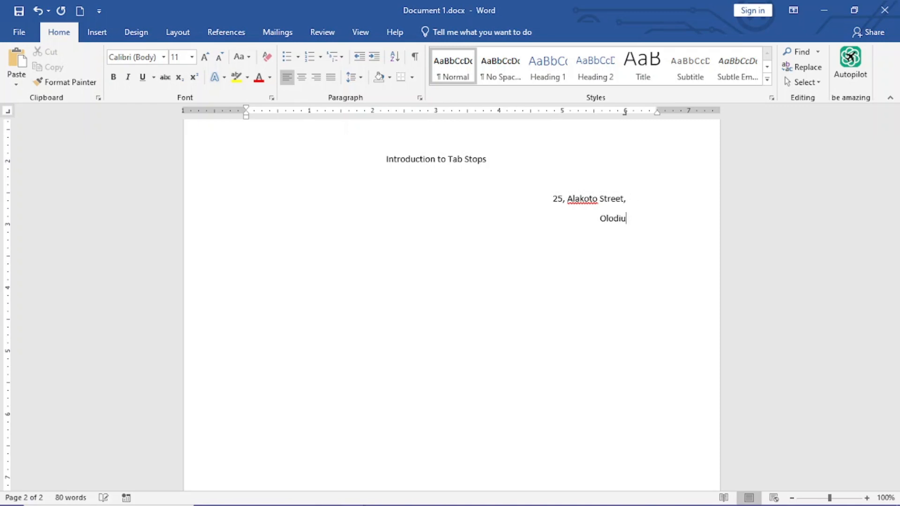
key(Return)
key(Tab)
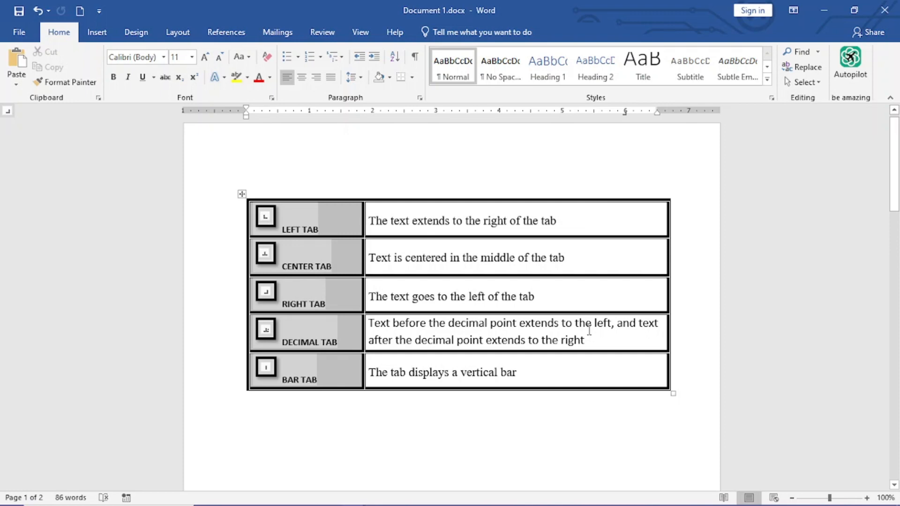
Set a decimal tab stop at 3 inches below the date line and enter 000.999 aligned on it.
key(ctrl+z)
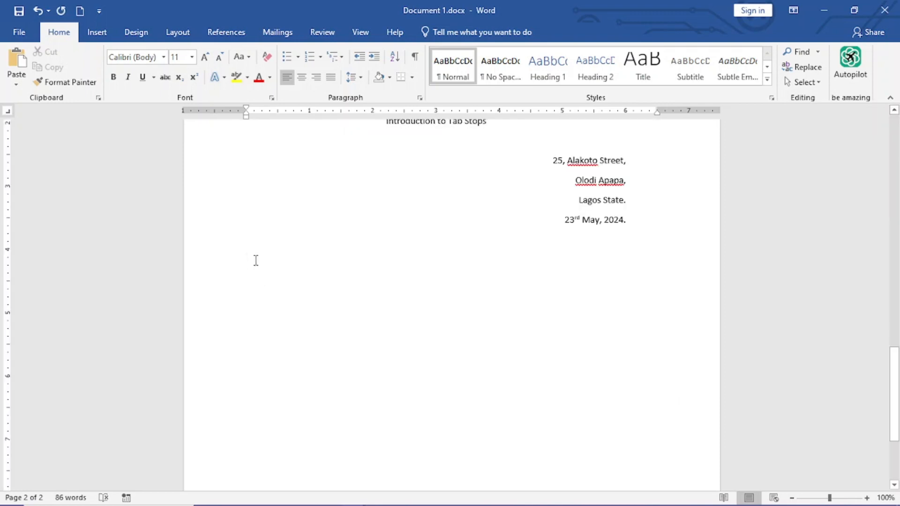
click(8, 111)
click(8, 113)
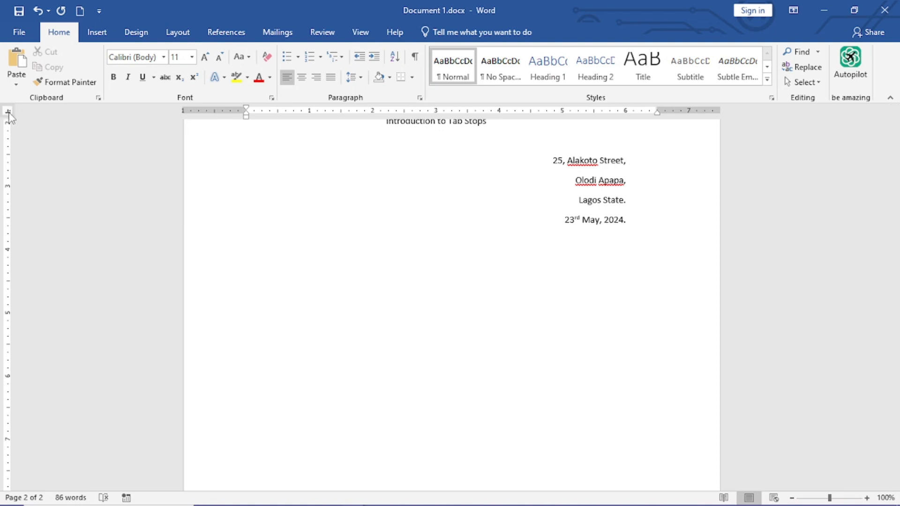
click(435, 112)
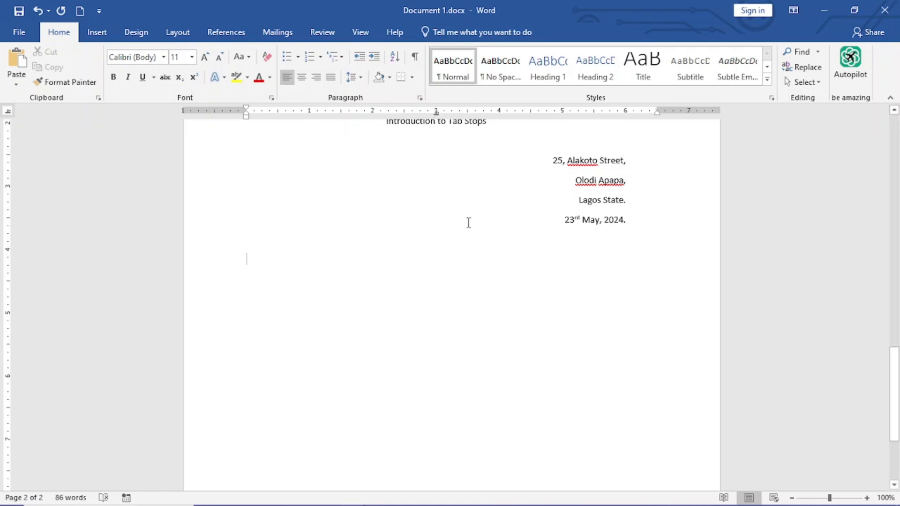
key(Tab)
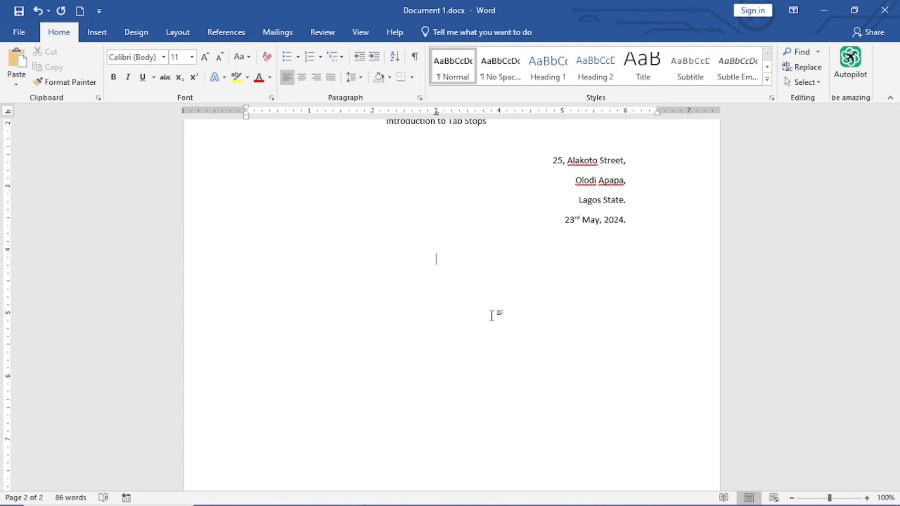
scroll(420, 327, up, 2)
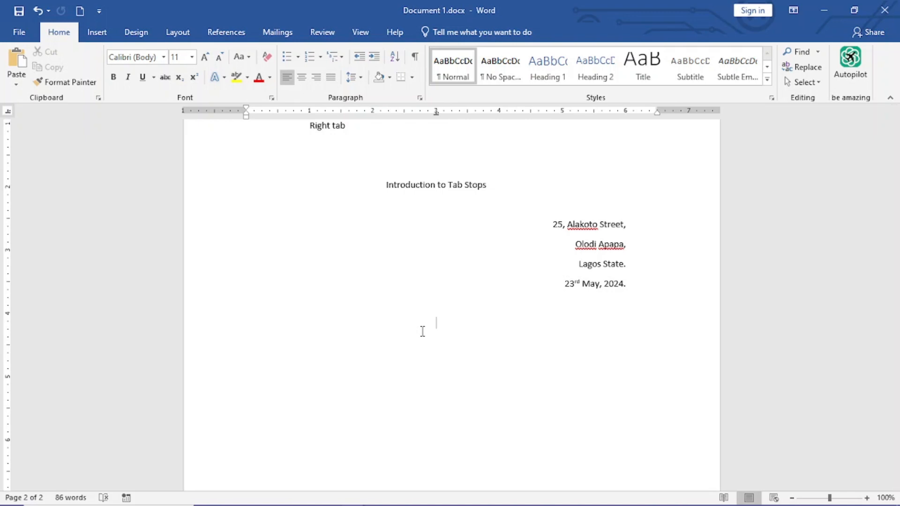
text(000.999)
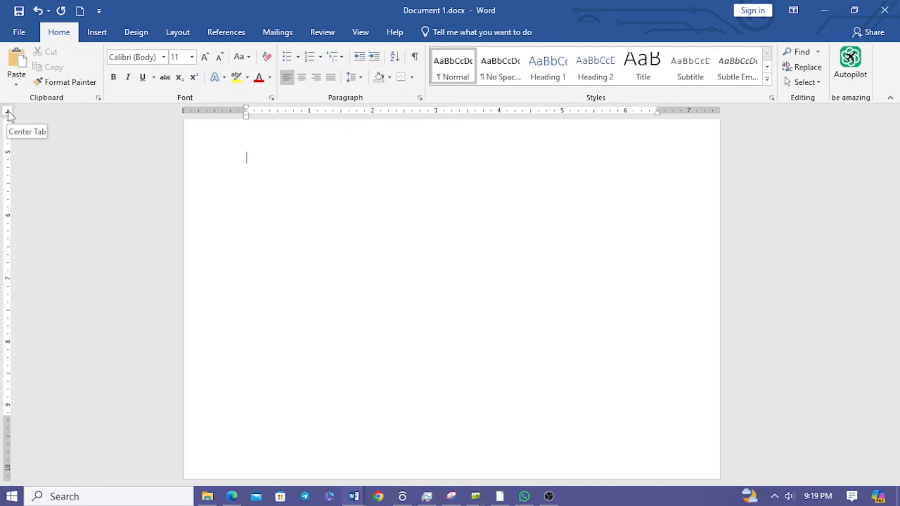
Set a bar tab stop at 3 inches on the empty line.
click(8, 111)
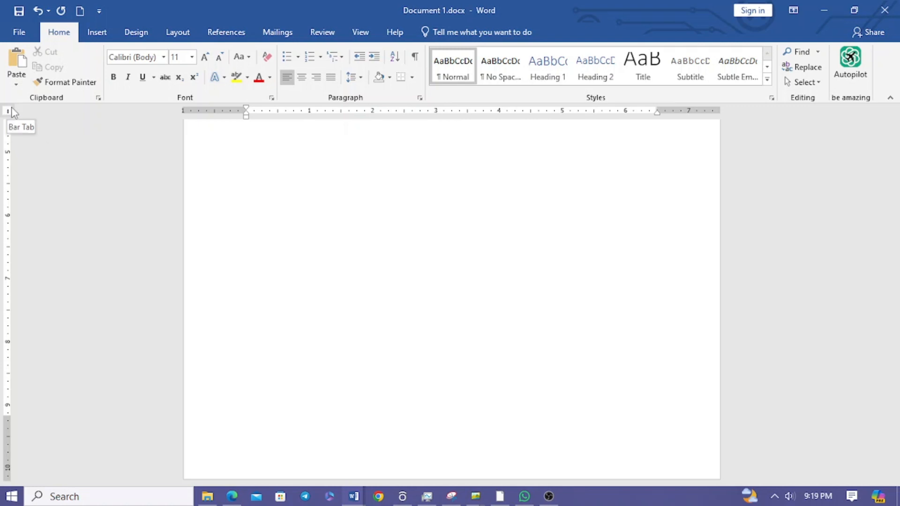
click(8, 112)
click(8, 111)
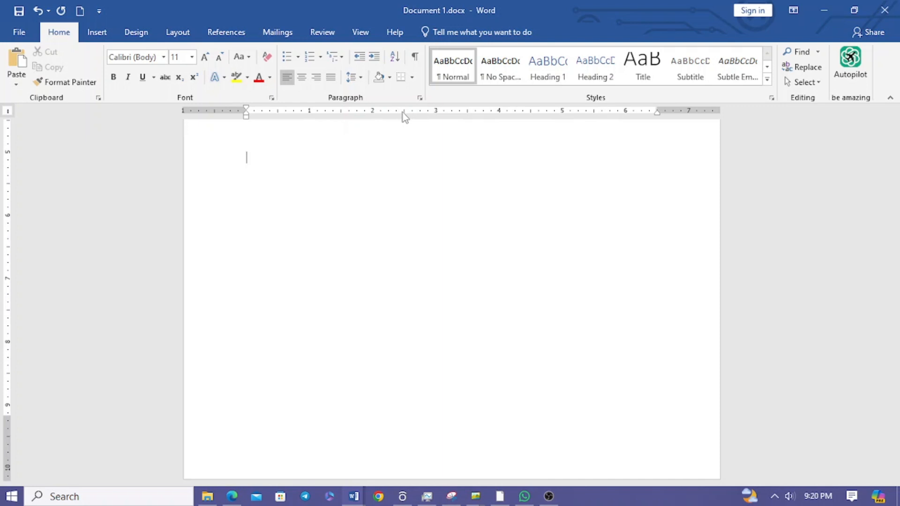
click(436, 111)
click(310, 110)
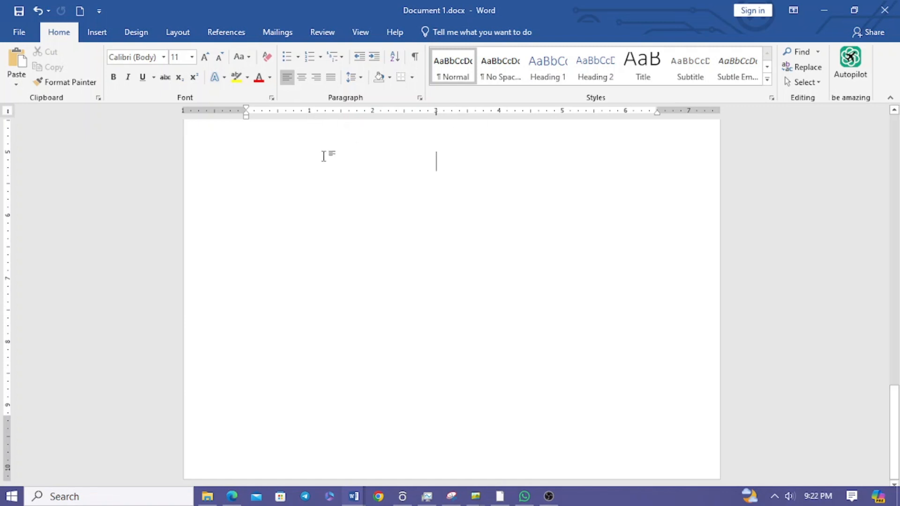
Add a left tab stop at 1.5 inches and a right one at 4 inches, enter the headings ITEMS and QUANTITY there and start another row.
click(7, 112)
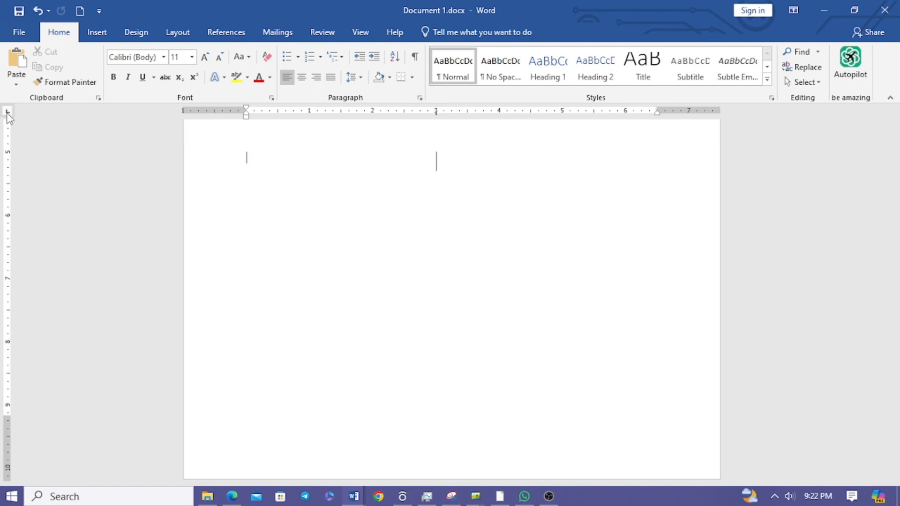
click(342, 112)
key(Tab)
text(ITEMS)
key(Tab)
text(QUANTITY)
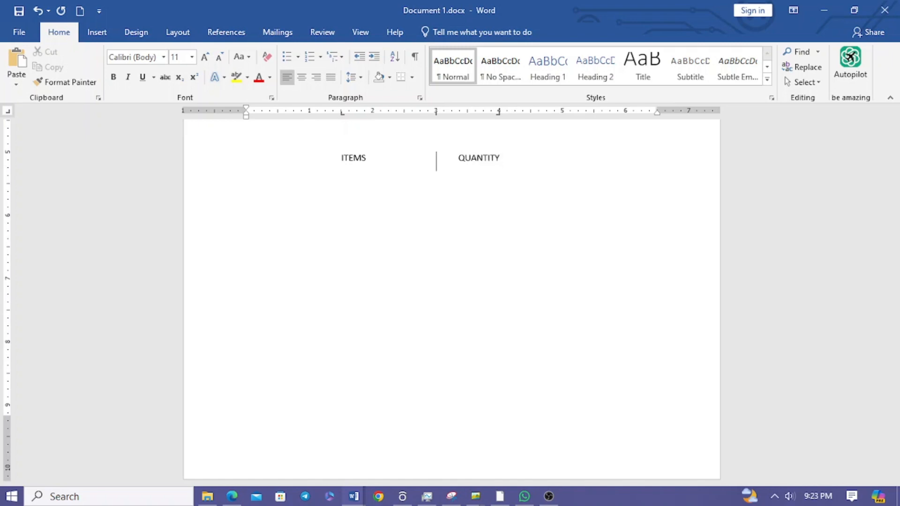
key(Return)
key(Tab)
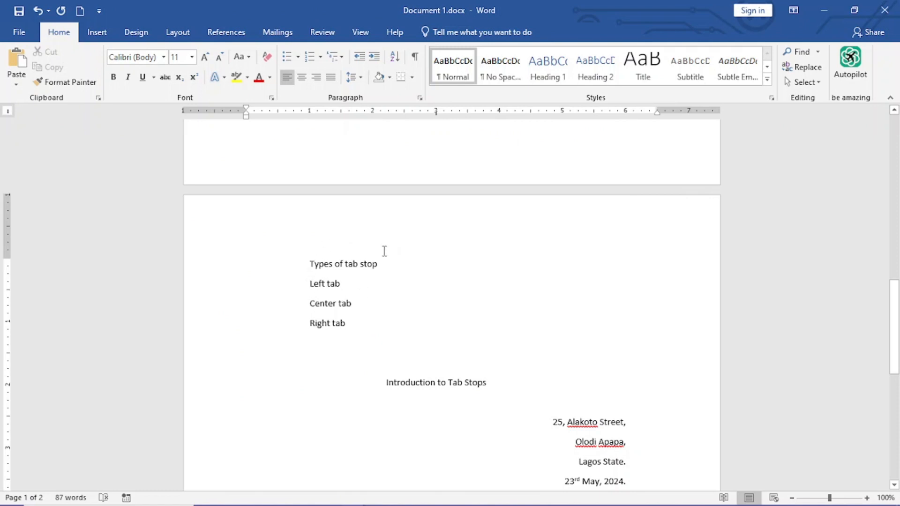
Move the left tab stop of the "Types of tab stop" line to 2 inches.
click(308, 263)
click(310, 112)
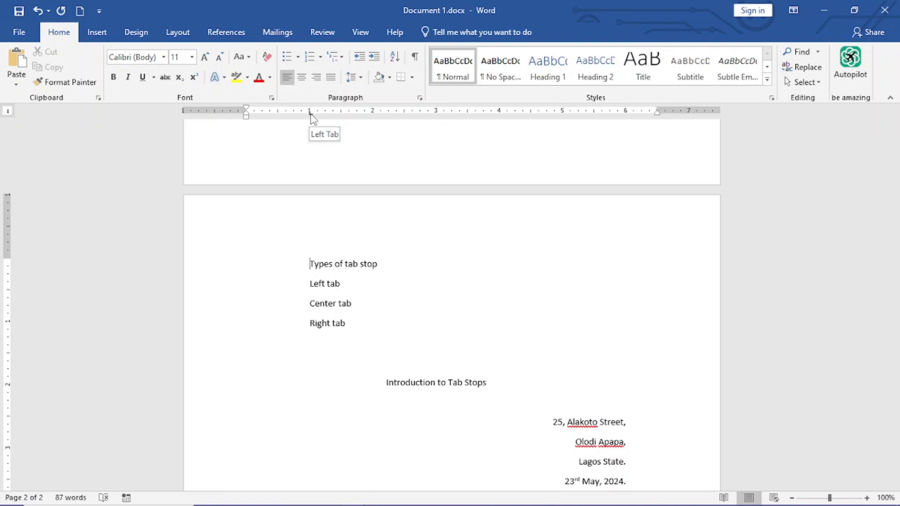
drag(310, 115, 375, 117)
Move the left tab stop of the "Left tab", "Center tab" and "Right tab" lines to about 2.6 inches.
drag(315, 285, 327, 302)
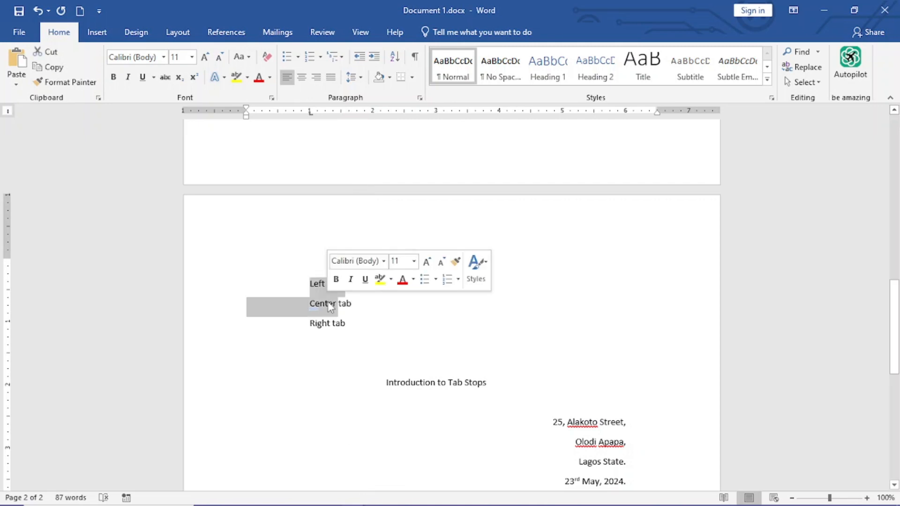
click(328, 303)
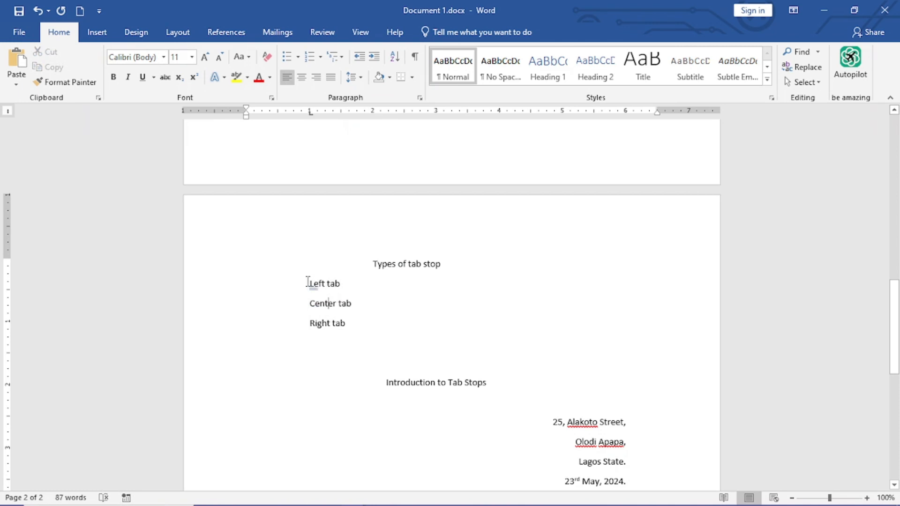
drag(308, 281, 352, 323)
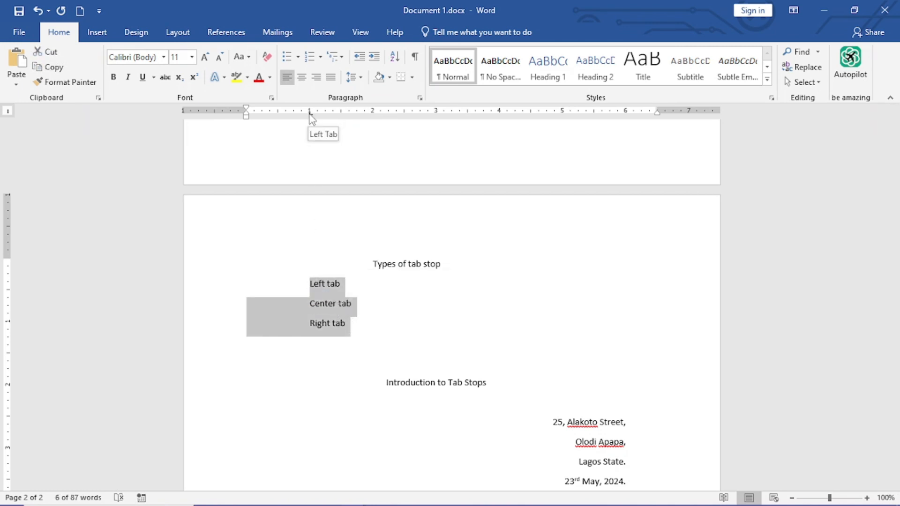
drag(310, 115, 409, 115)
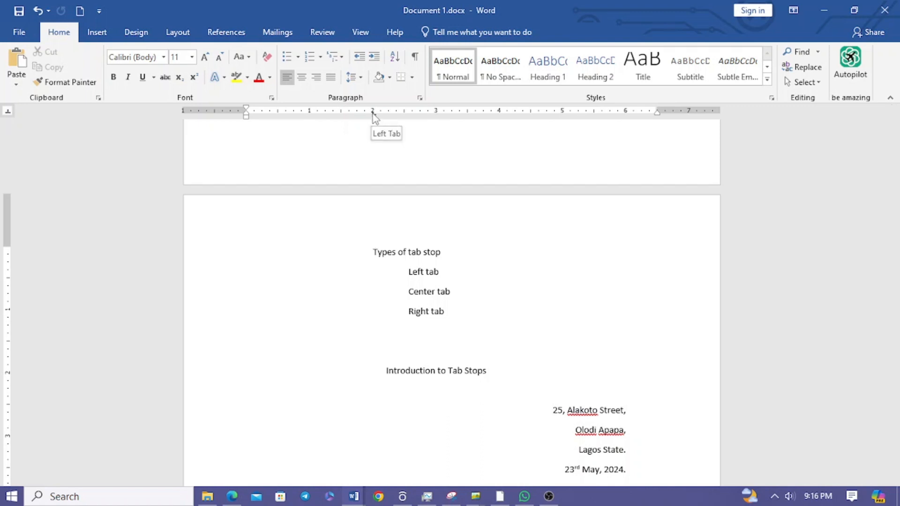
Remove the left tab stop from the "Types of tab stop" line and from the three tab name lines below it.
drag(374, 115, 374, 129)
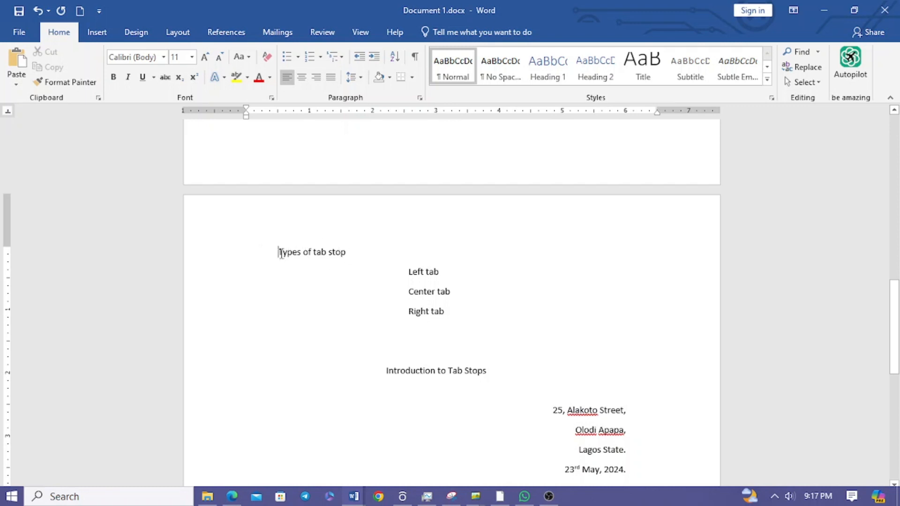
click(408, 272)
drag(407, 273, 446, 314)
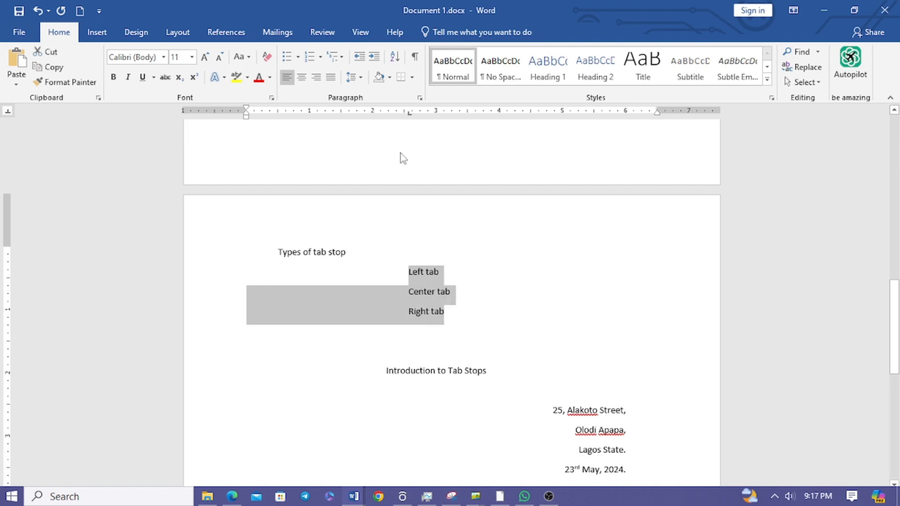
click(409, 114)
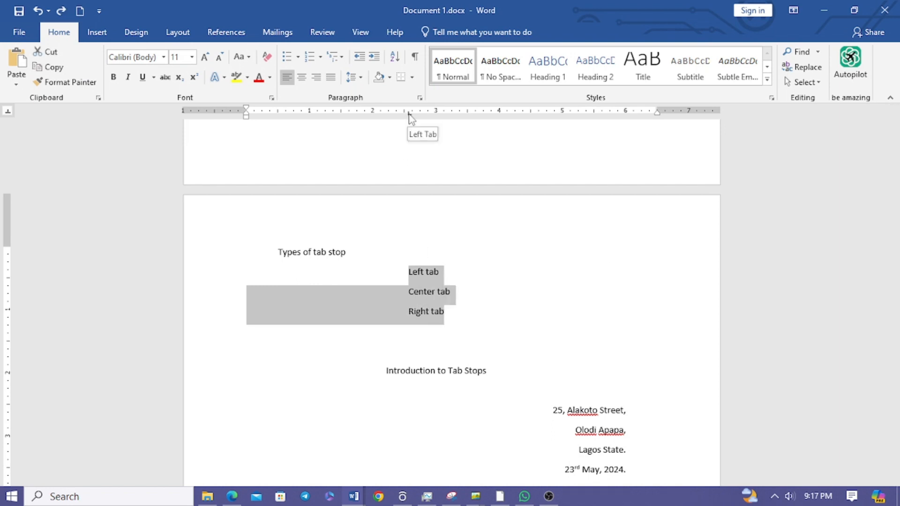
drag(409, 114, 412, 133)
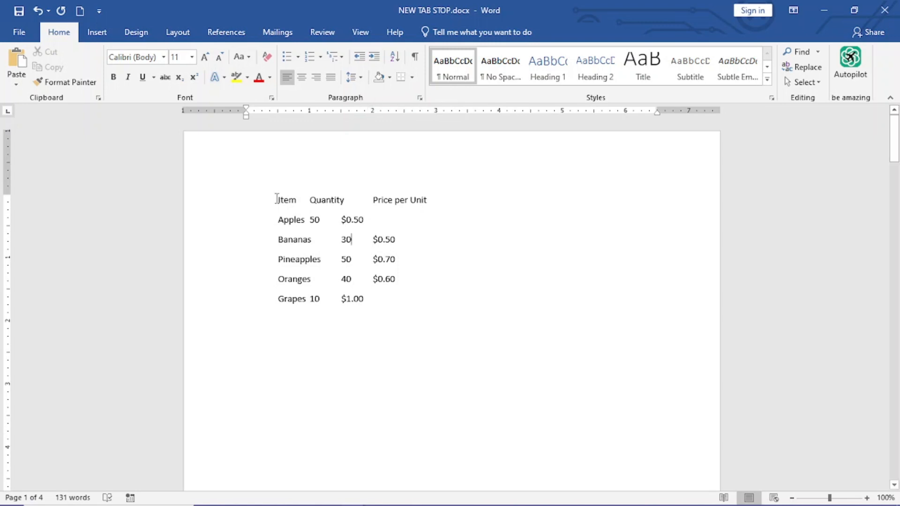
Set a left tab stop at 2 inches for all the lines of the Item, Quantity and Price per Unit list.
drag(276, 199, 398, 300)
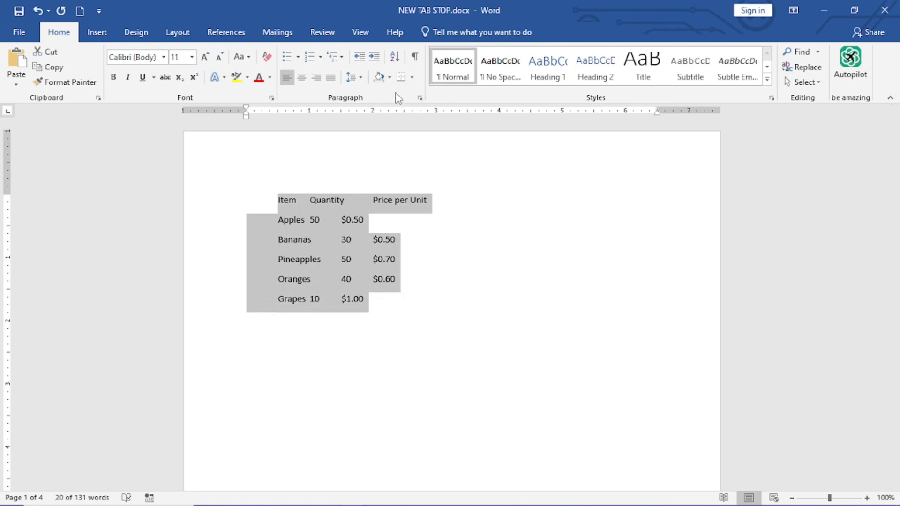
click(420, 98)
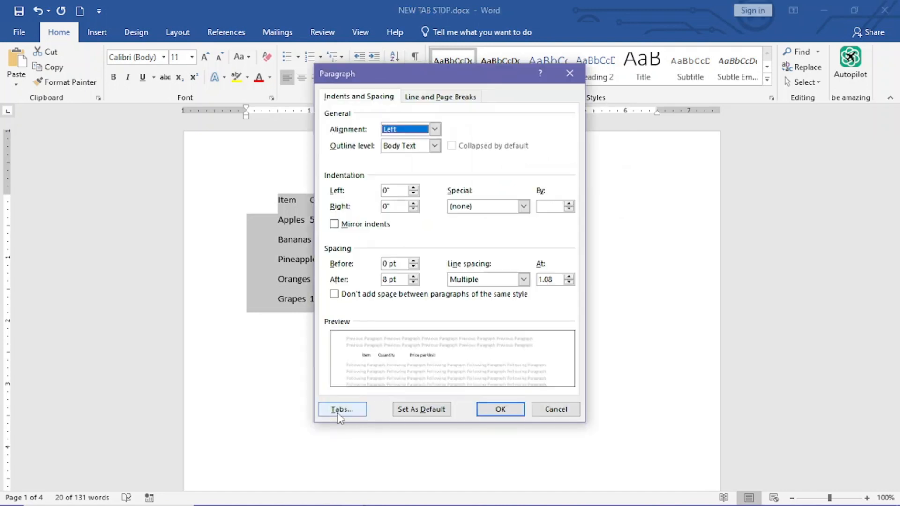
click(341, 411)
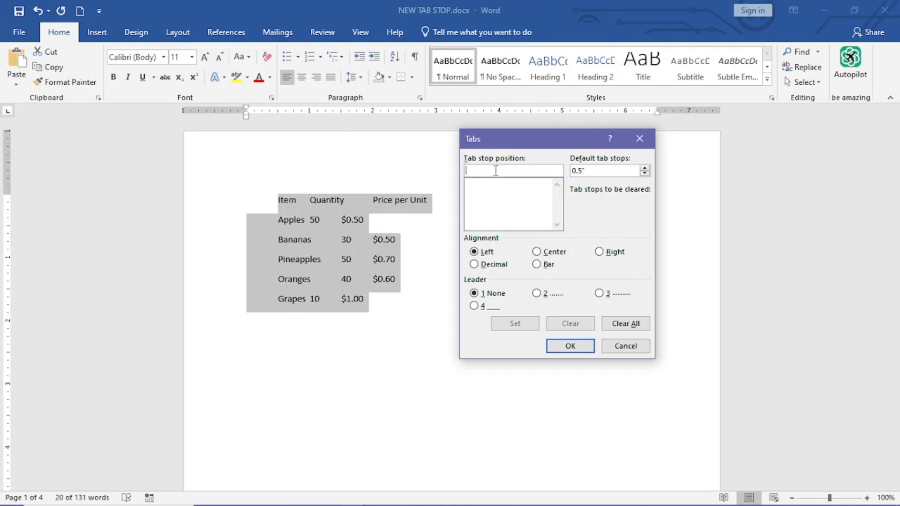
text(2)
click(484, 254)
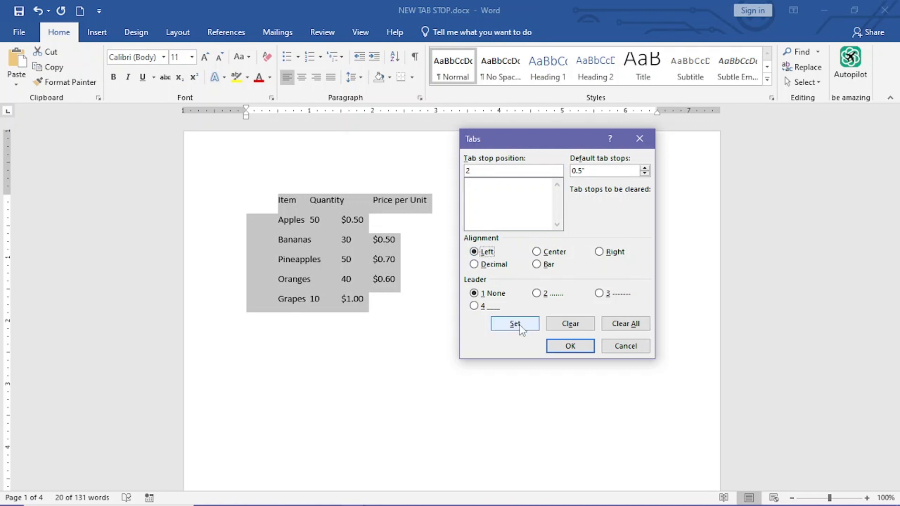
click(521, 327)
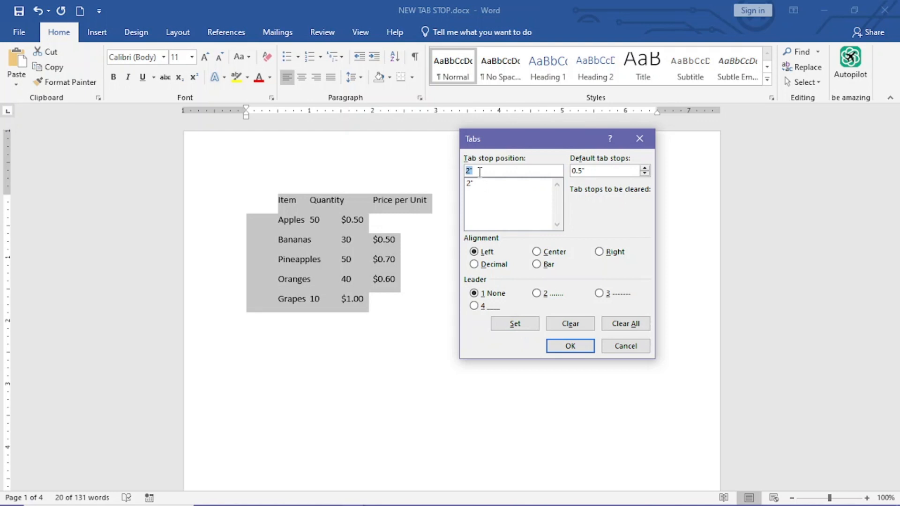
Add a center tab stop at 3 inches and a right tab stop at 4 inches to the list and apply them.
text(3)
click(542, 256)
click(524, 322)
text(4)
click(601, 252)
click(524, 328)
click(585, 347)
key(Left)
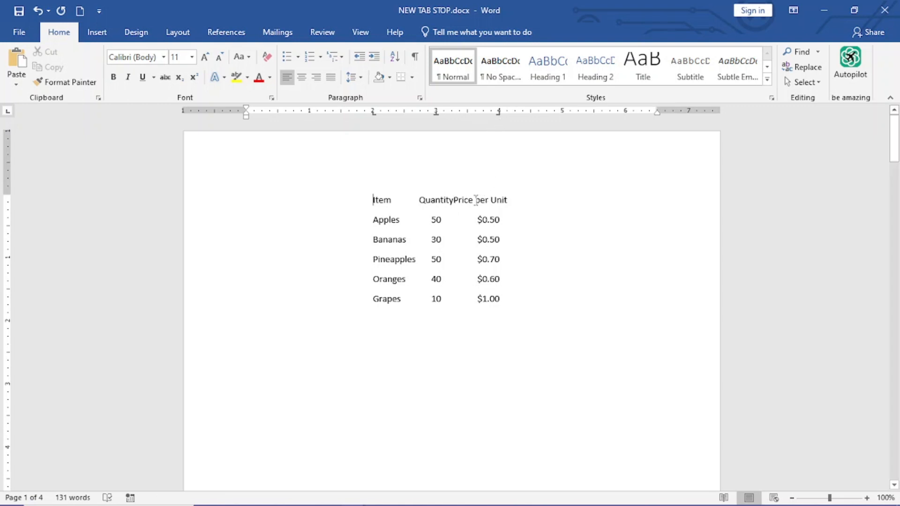
Move the right tab stop of the whole item list, which aligns the Price per Unit column, to about 4.6 inches.
drag(475, 199, 514, 300)
drag(499, 111, 535, 116)
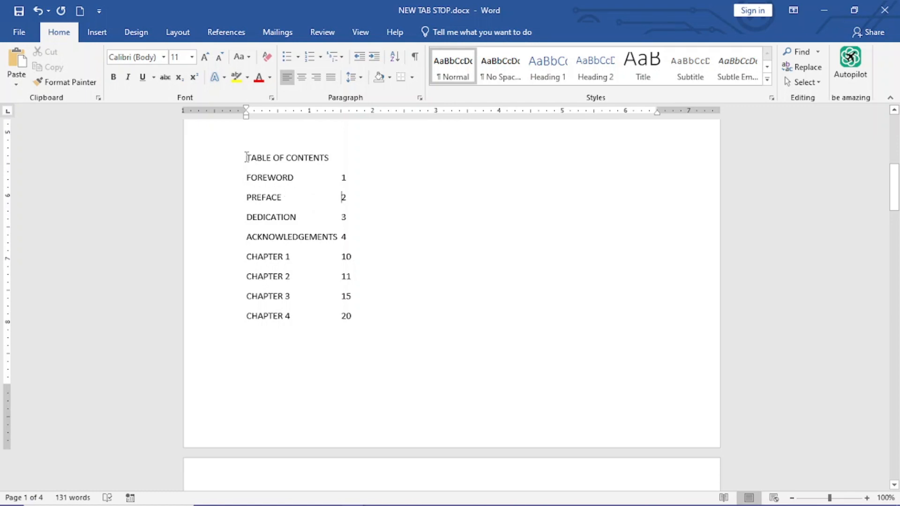
Set a left tab stop at 5 inches with a dotted leader for the contents lines from FOREWORD to CHAPTER 4.
drag(247, 178, 352, 322)
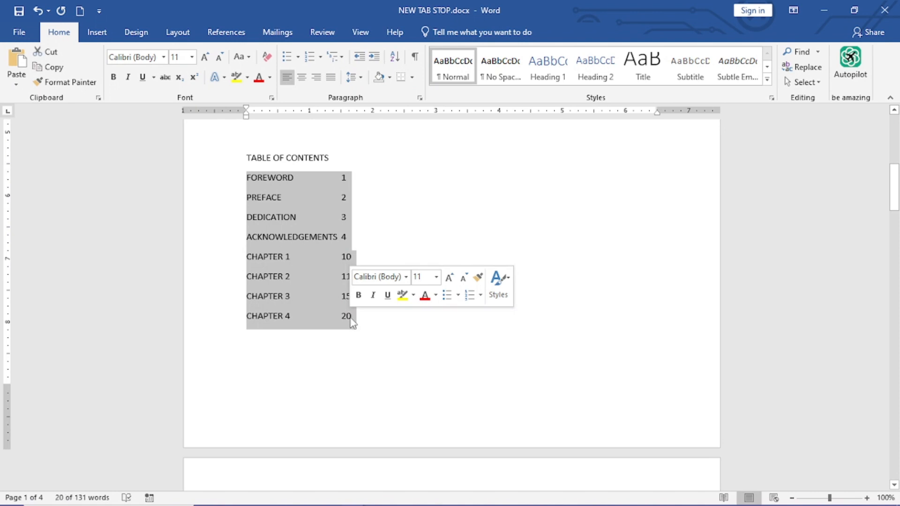
click(419, 98)
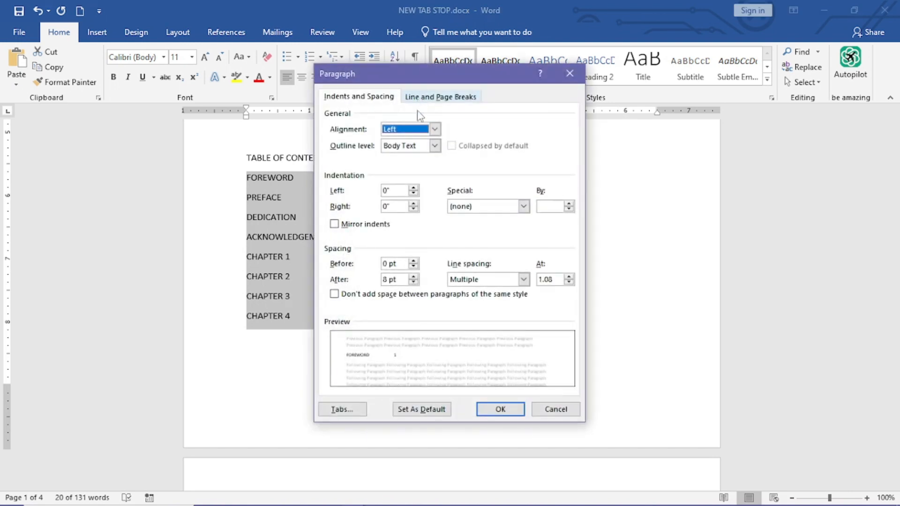
click(357, 410)
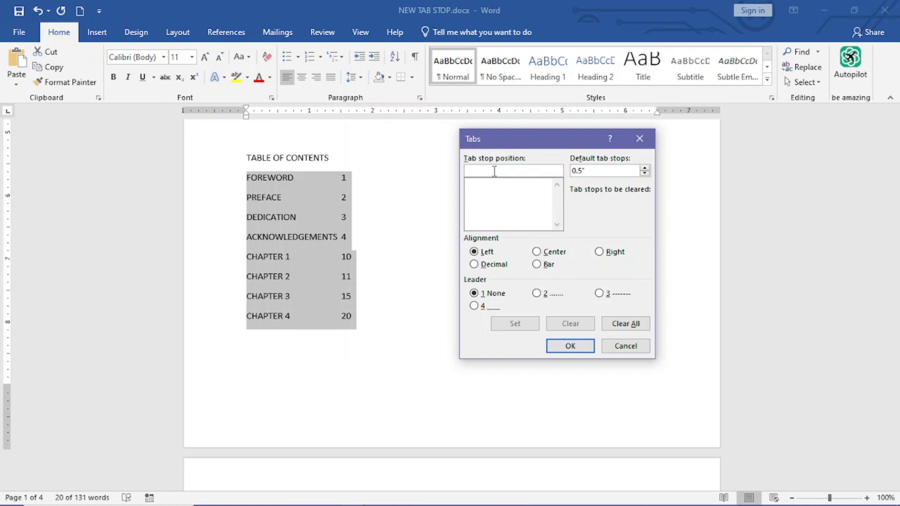
text(5)
click(537, 294)
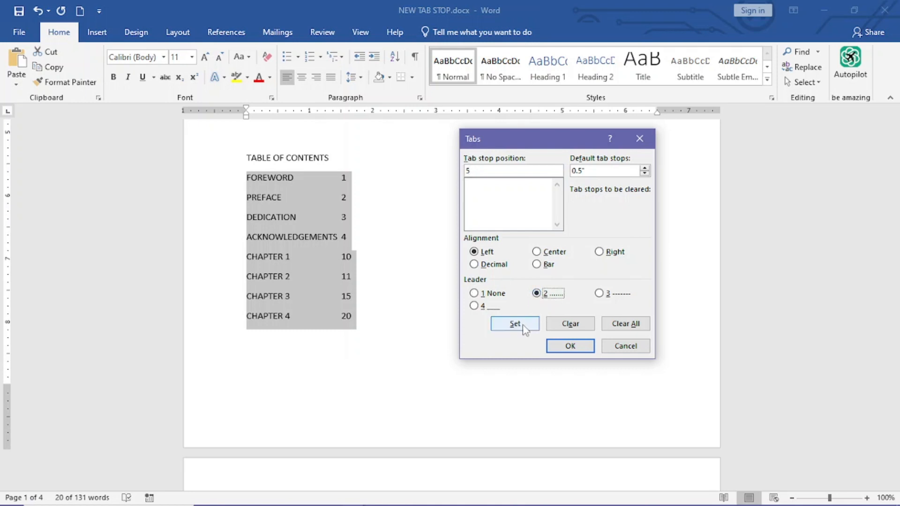
click(522, 327)
Add a left tab stop at 5.3 inches without leader to the contents lines and align the ACKNOWLEDGEMENTS page number with it.
text(5.3)
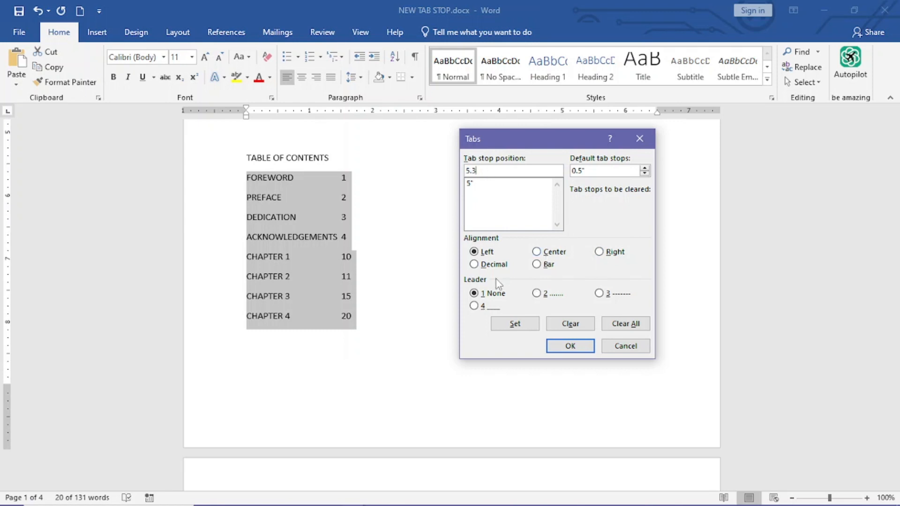
click(529, 324)
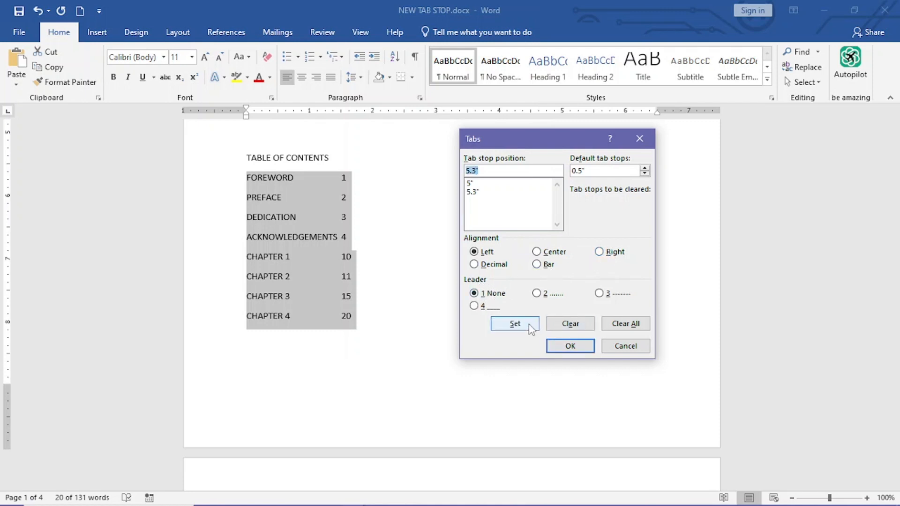
click(570, 346)
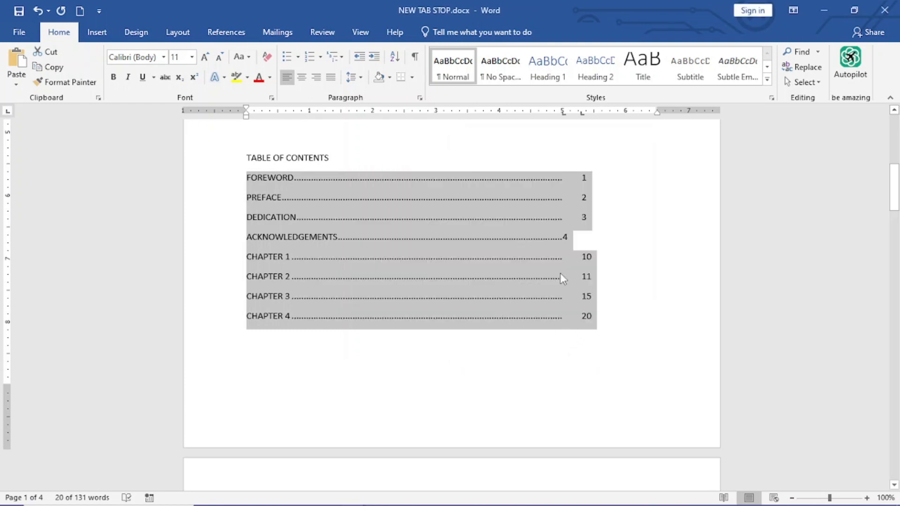
click(415, 341)
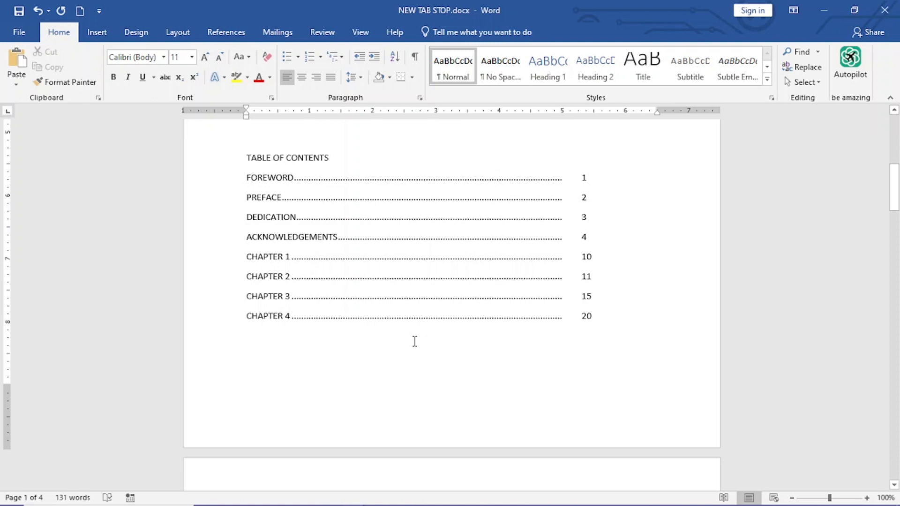